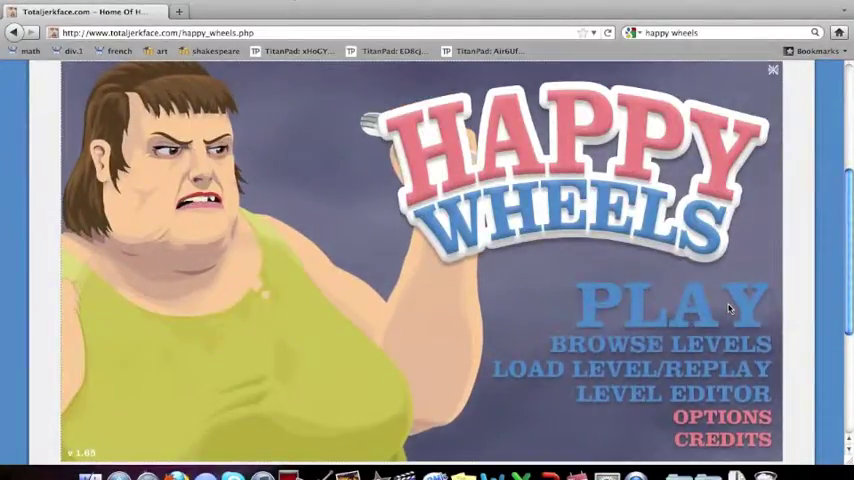
Step: Open the user level browser, expand 'Bloody Mother's Day', and start playing it
click(729, 308)
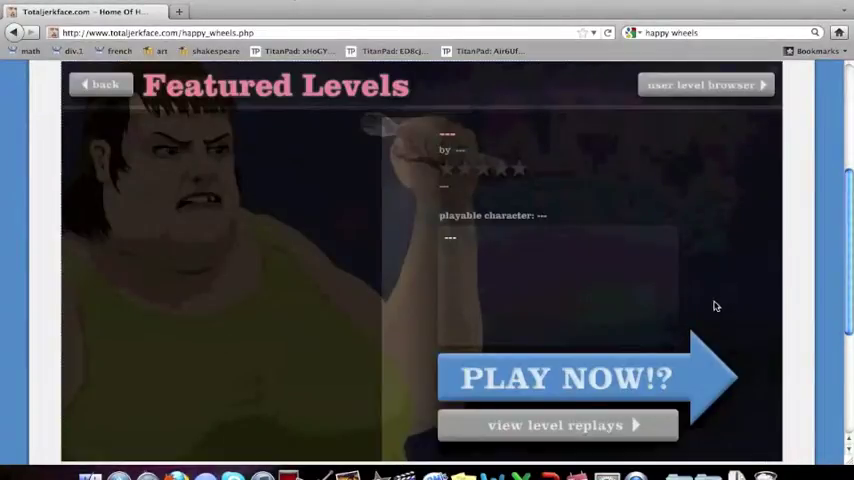
click(696, 90)
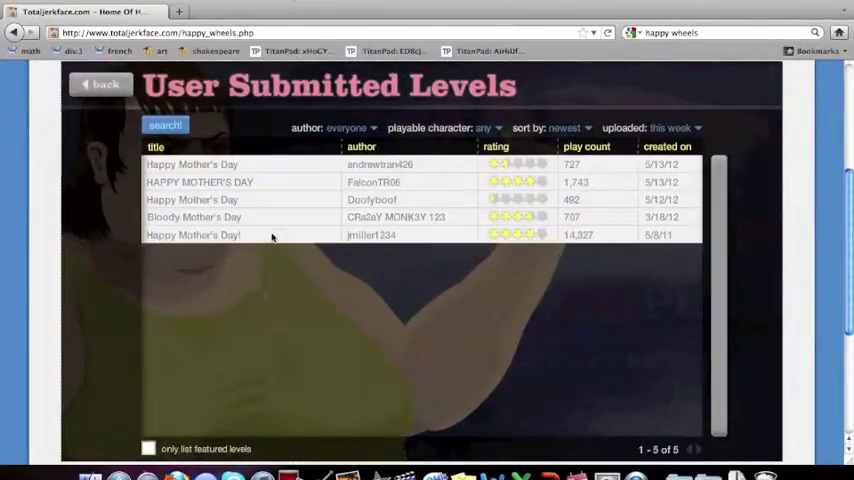
click(181, 220)
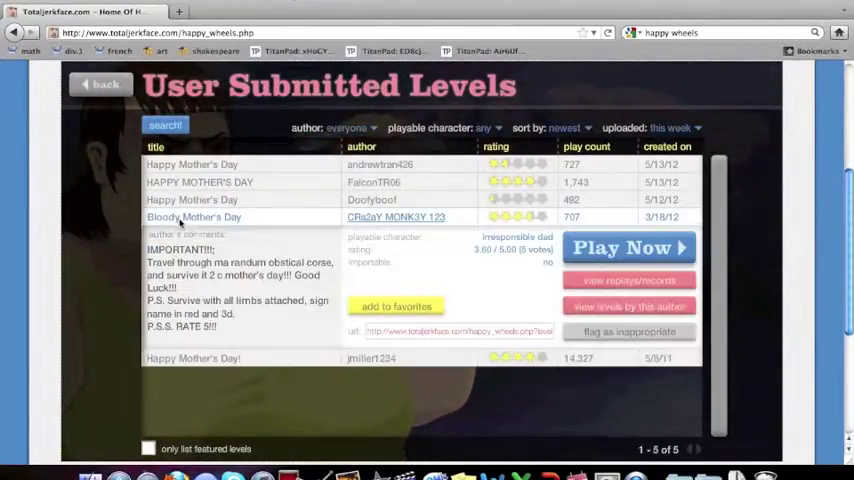
click(610, 250)
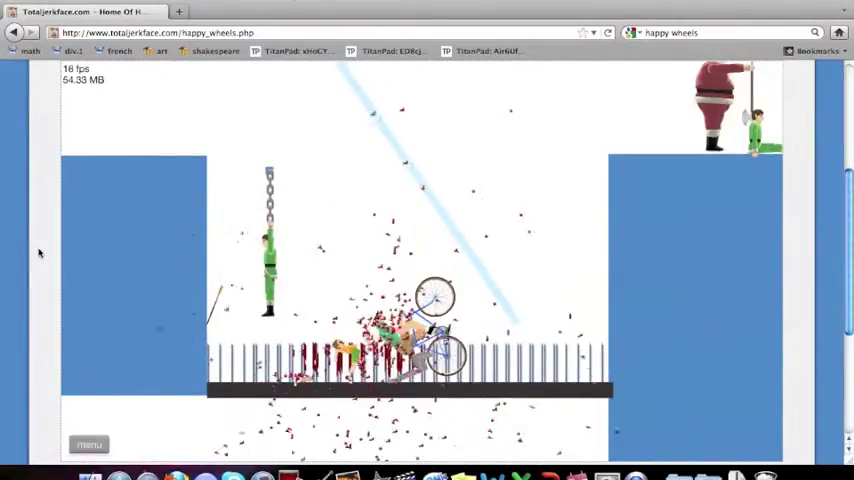
Step: Pause Bloody Mother's Day and restart it from the starting ledge
key(Escape)
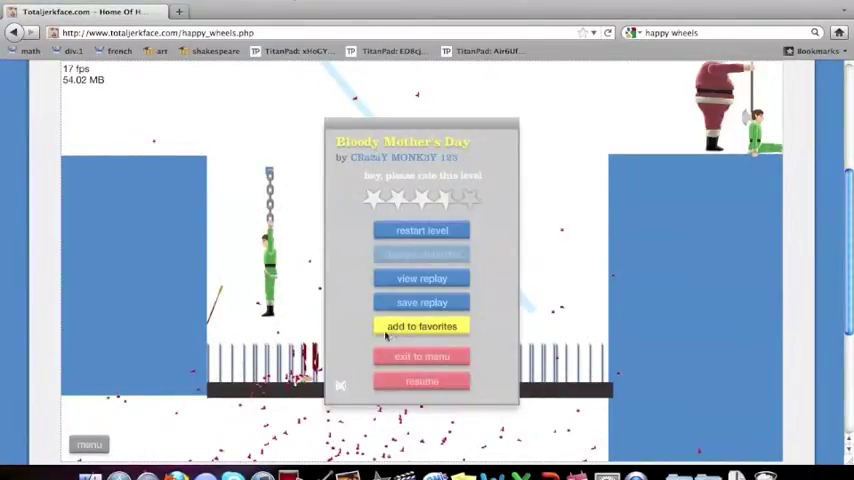
click(408, 229)
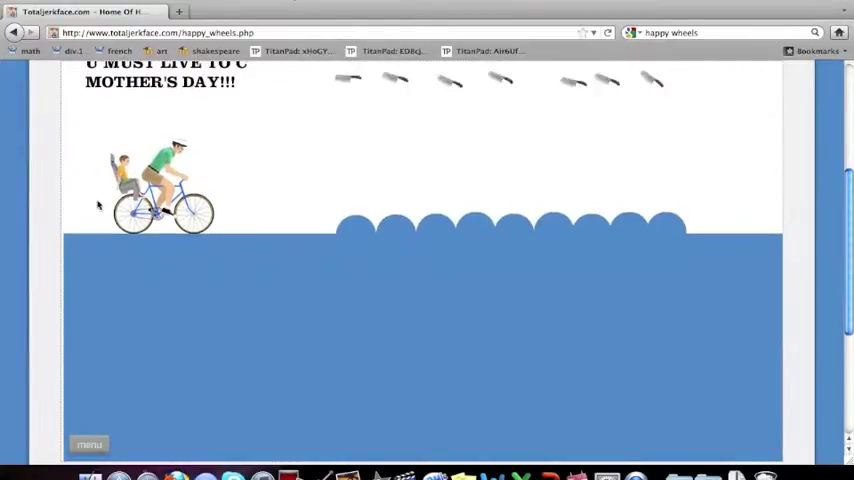
Step: Ride the bicycle over the bumps and ramps until it crashes, then return to the level list
key(Up)
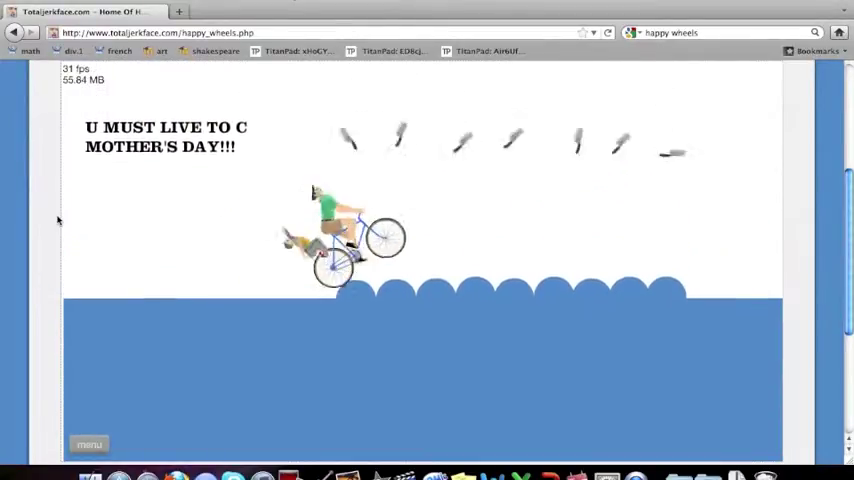
key(Up)
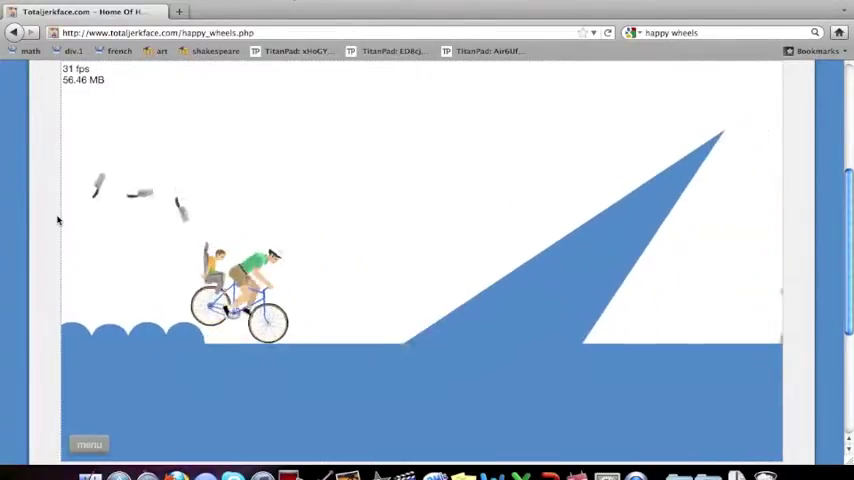
key(Up)
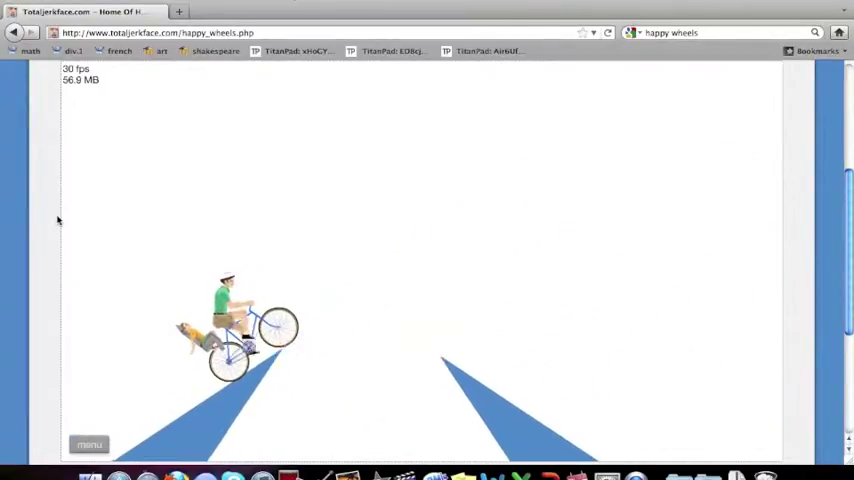
key(Up)
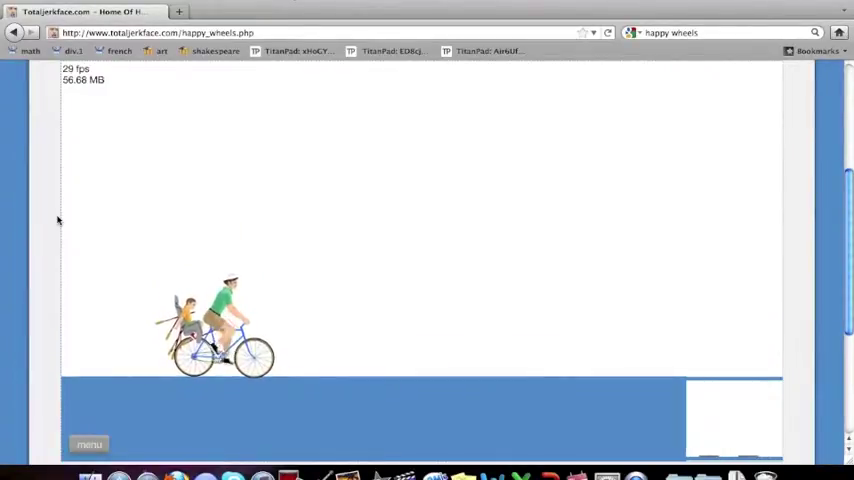
key(Up)
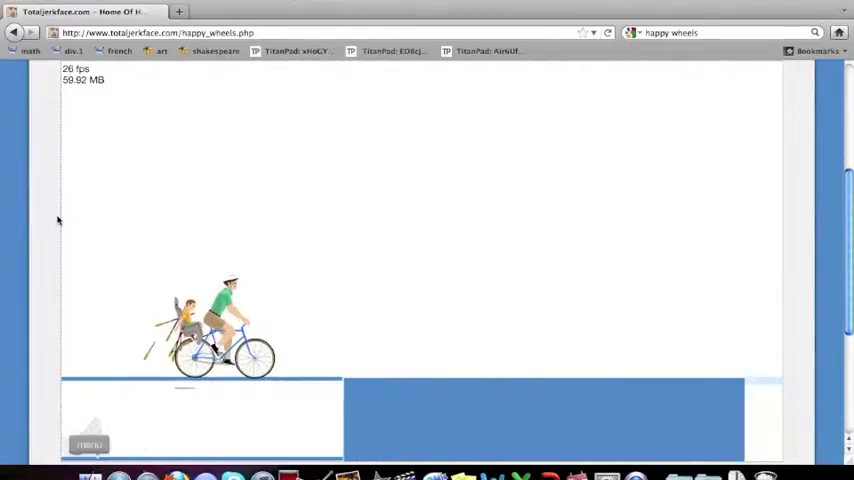
key(Up)
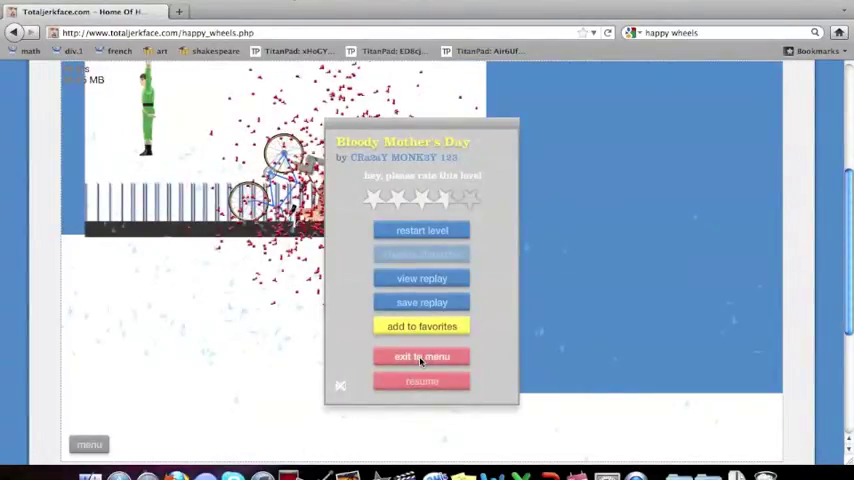
click(420, 357)
Step: Start 'Happy Mother's Day!' and ride the segway past the SLOW! sign and spike gaps
click(222, 358)
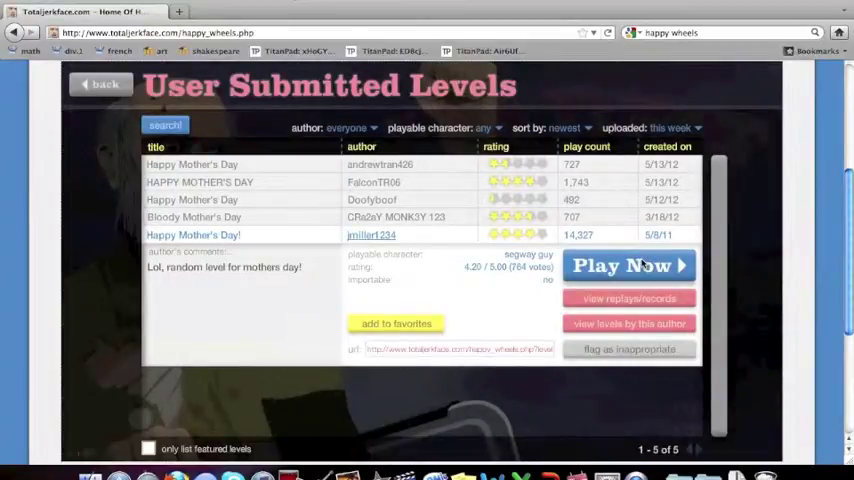
click(638, 263)
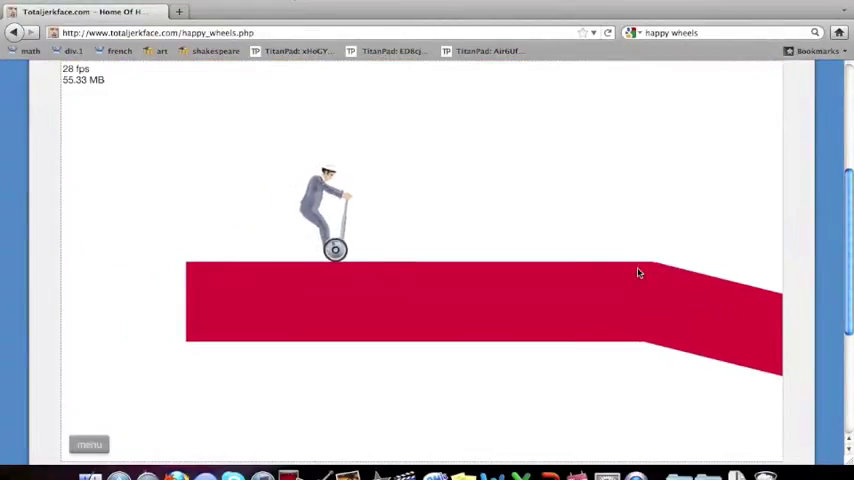
key(Up)
key(Up)
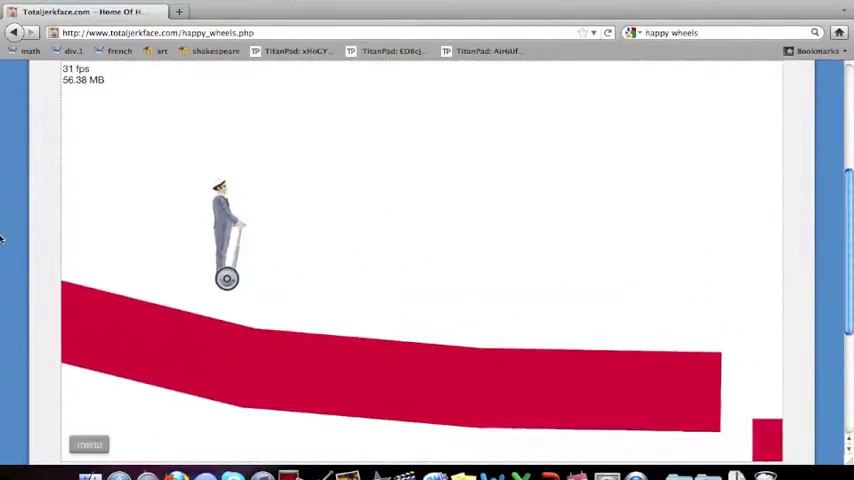
key(Up)
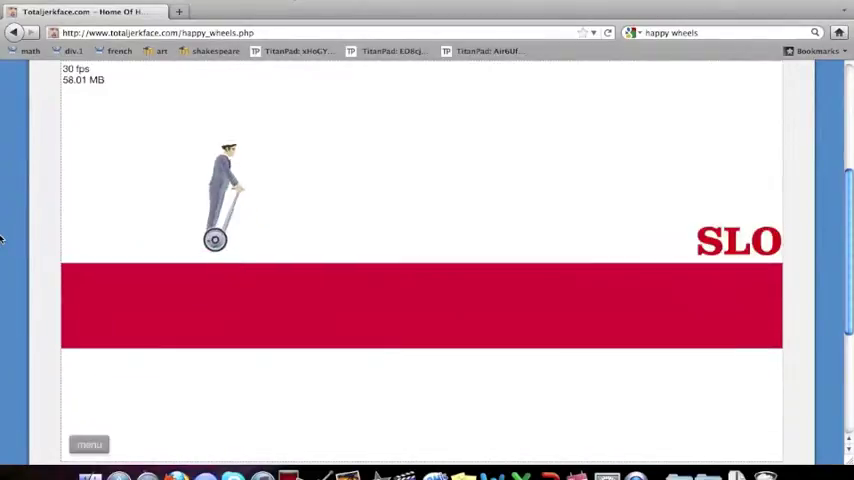
key(Up)
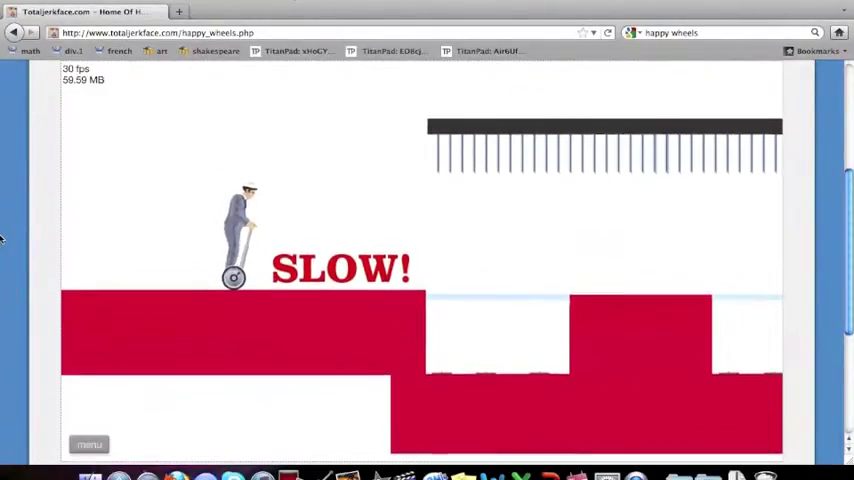
key(Up)
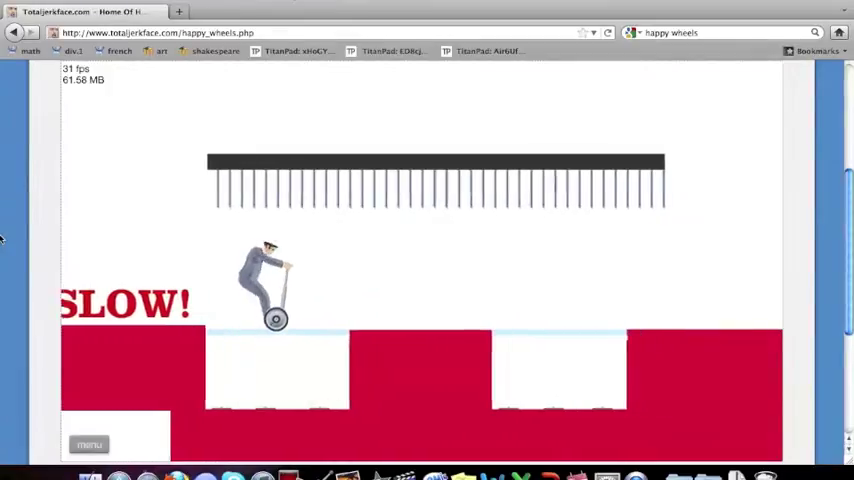
Step: Ride the segway over the red bumps and blocks, past the table, to the finish flag
key(Up)
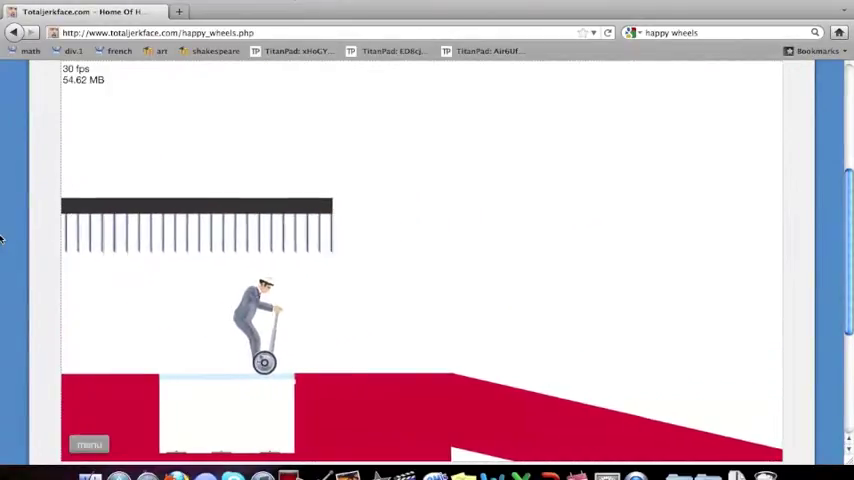
key(Up)
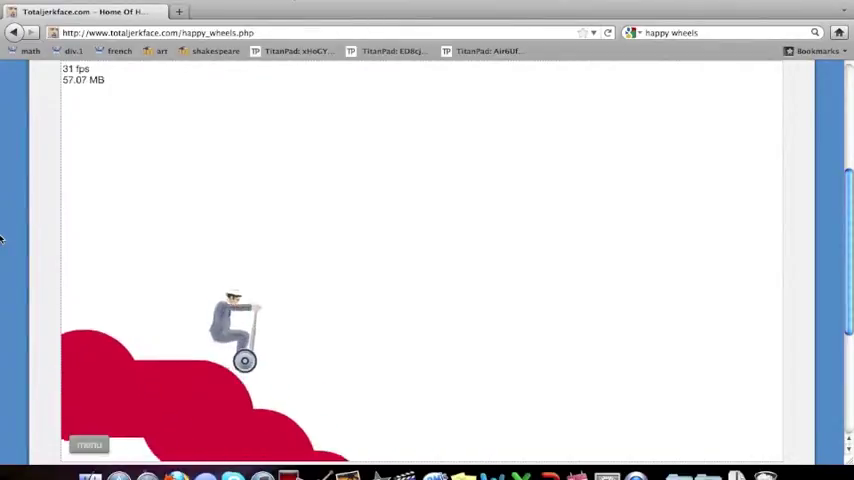
key(Up)
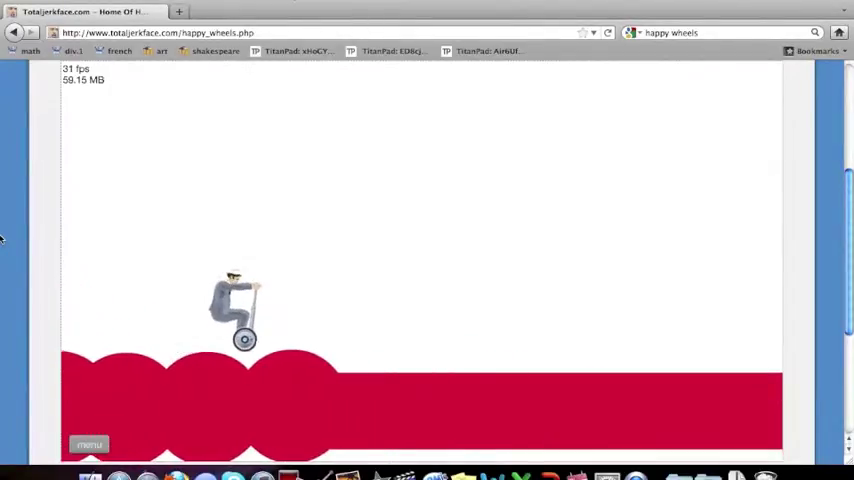
key(Up)
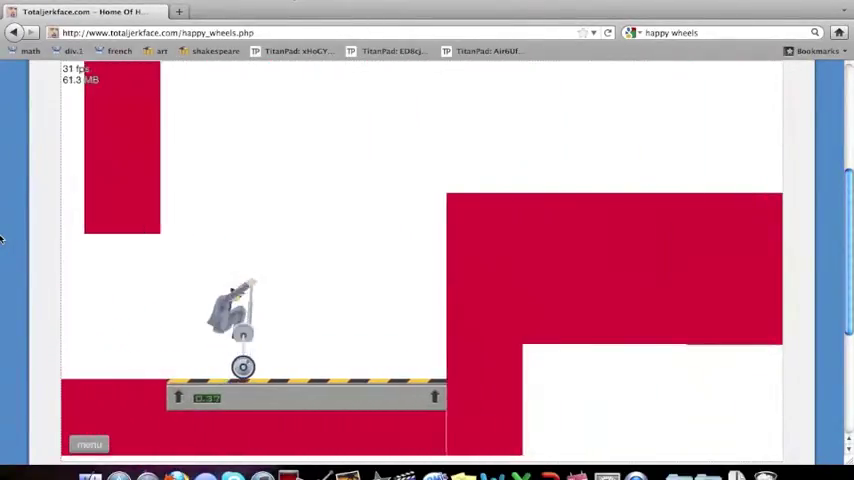
key(Up)
key(Up)
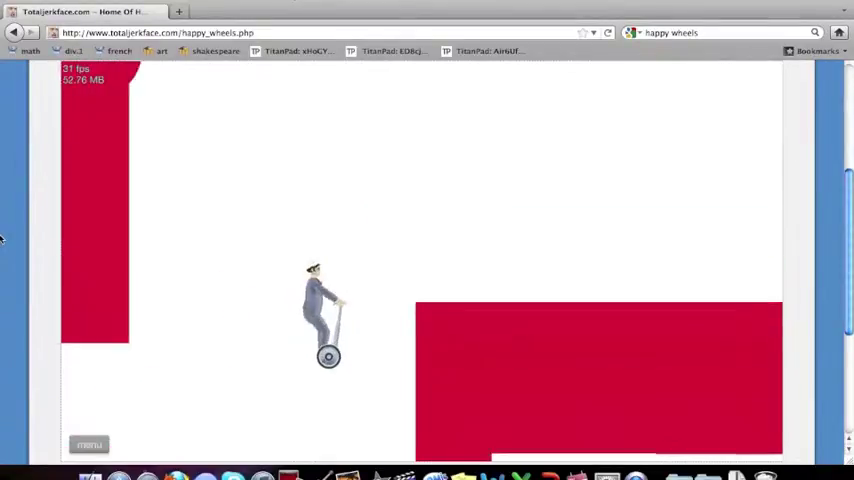
key(Up)
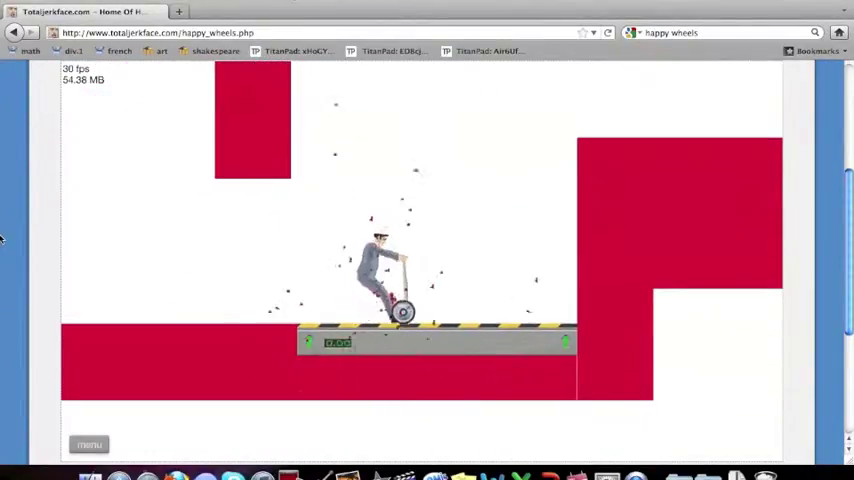
key(Up)
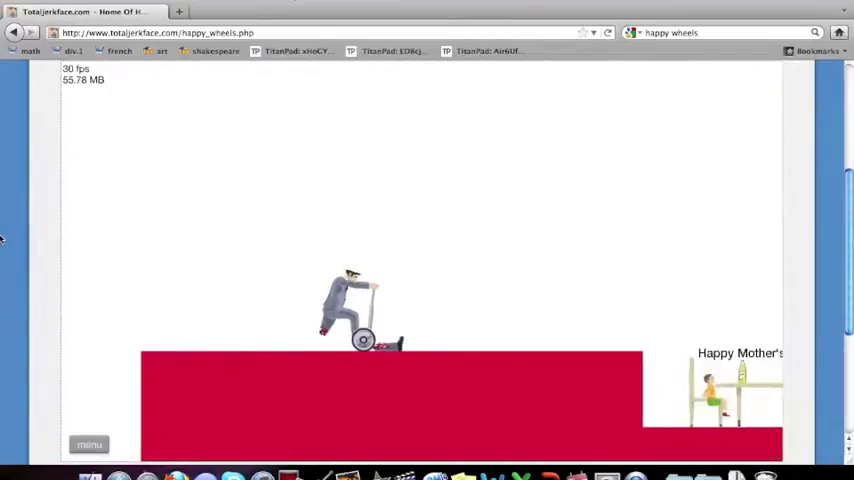
key(Up)
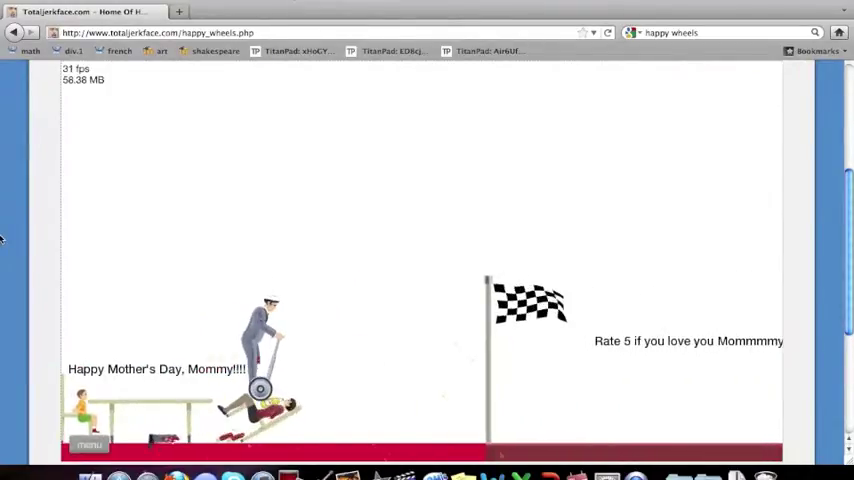
key(Up)
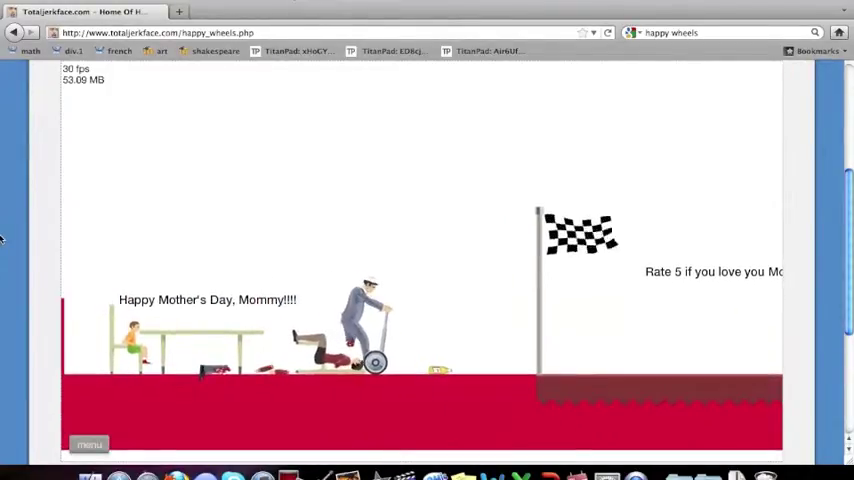
key(Up)
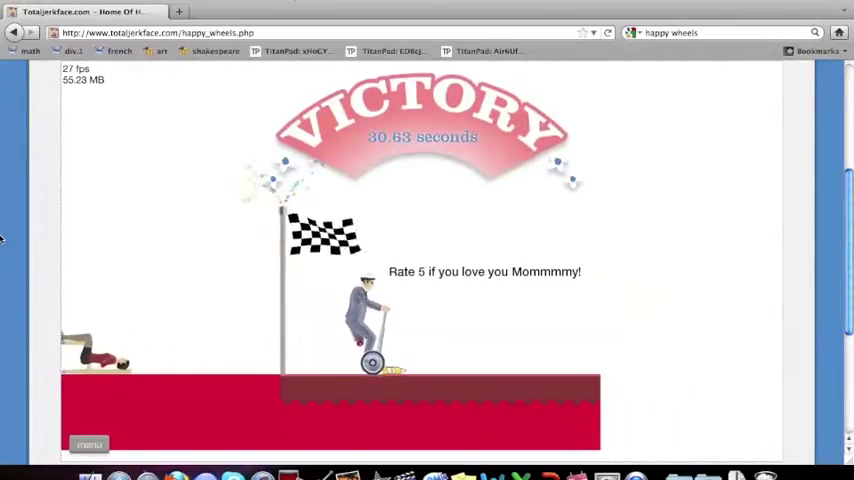